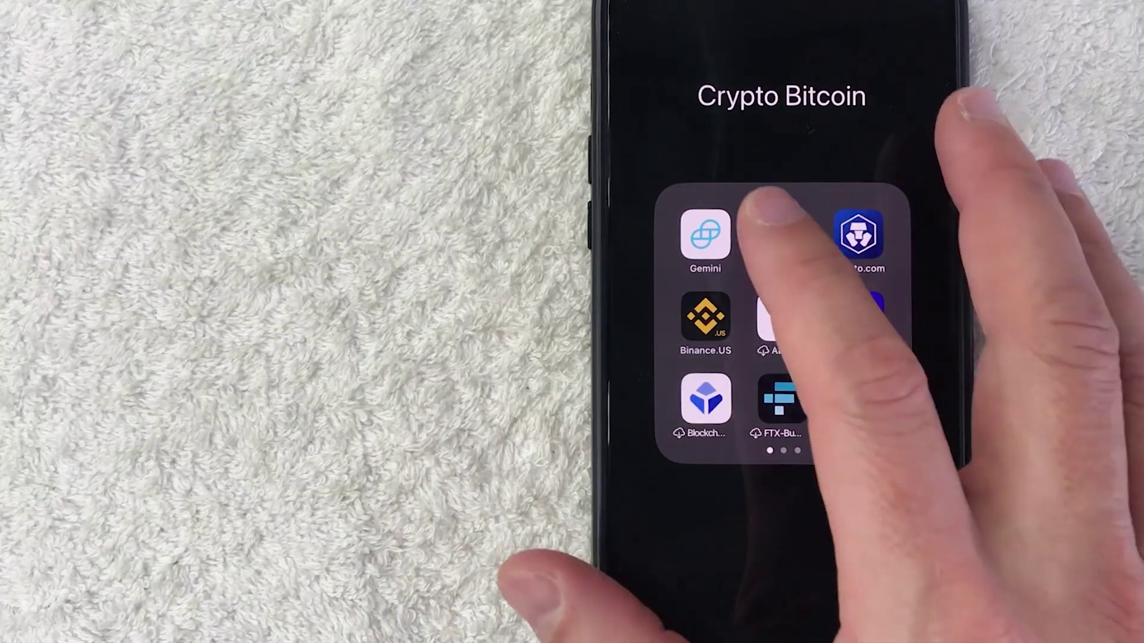
# Launch Gemini and view the portfolio's AMP, BTC, USD and ETH trading balances
pyautogui.click(705, 234)
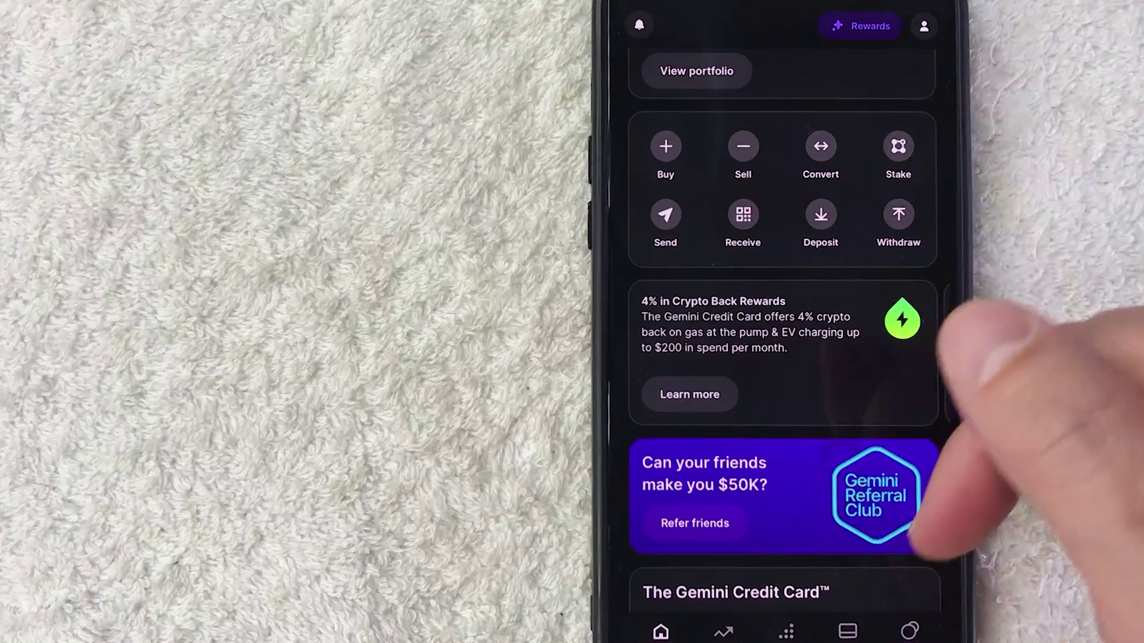
pyautogui.click(909, 631)
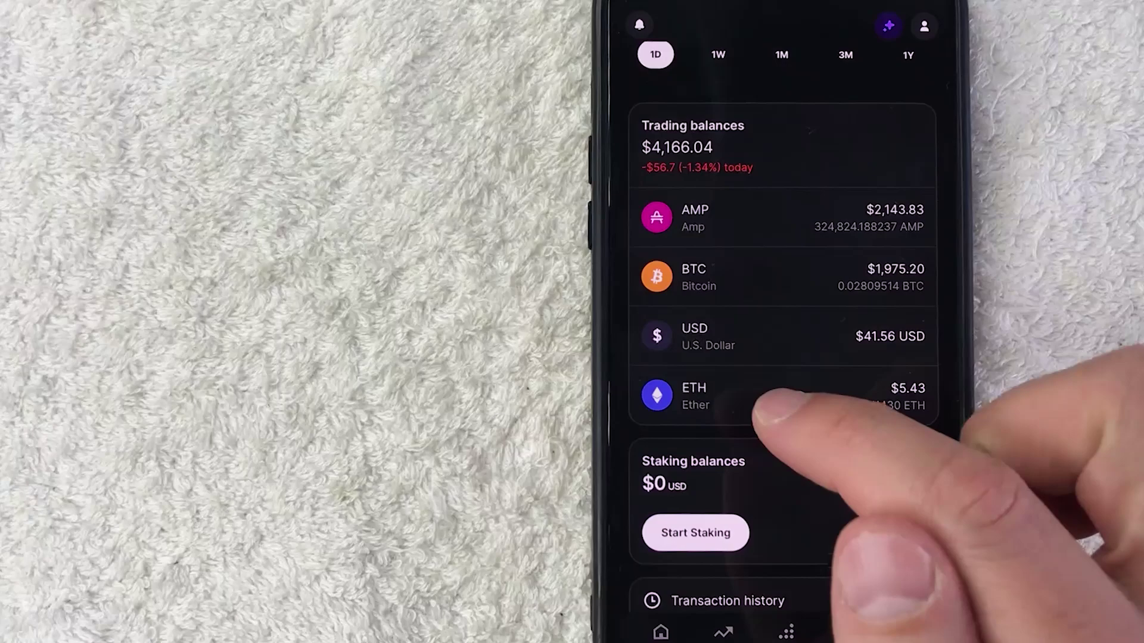
# Open the Ether asset page from the ETH row in Trading balances
pyautogui.click(777, 393)
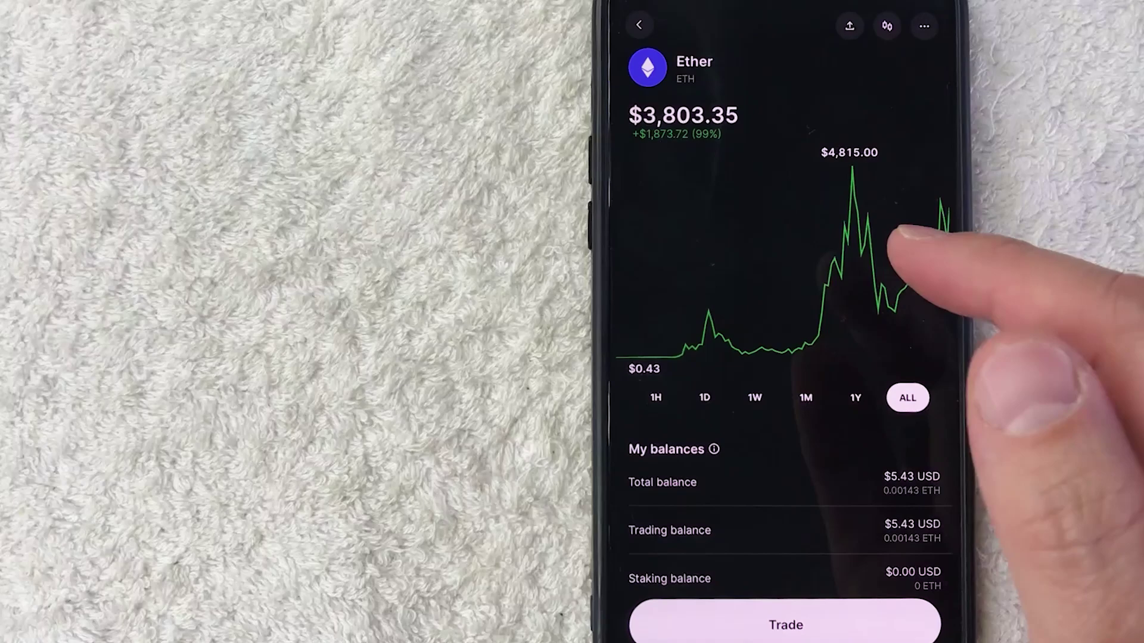
pyautogui.scroll(-5, 974, 483)
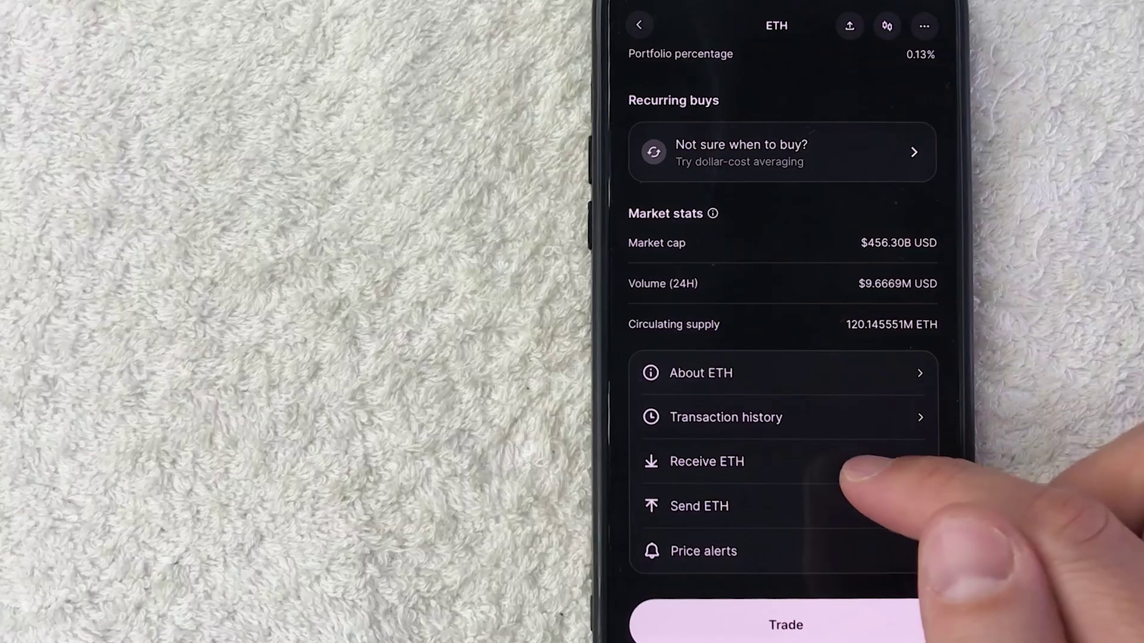
# Bring up the Receive ETH screen showing the deposit address and its QR code
pyautogui.click(856, 471)
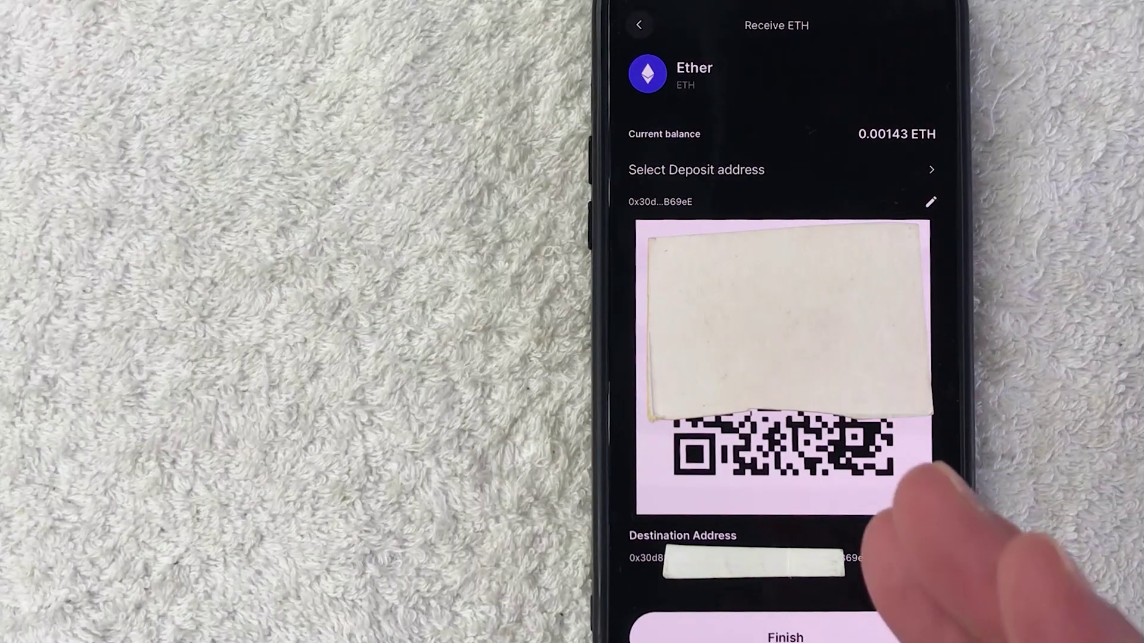